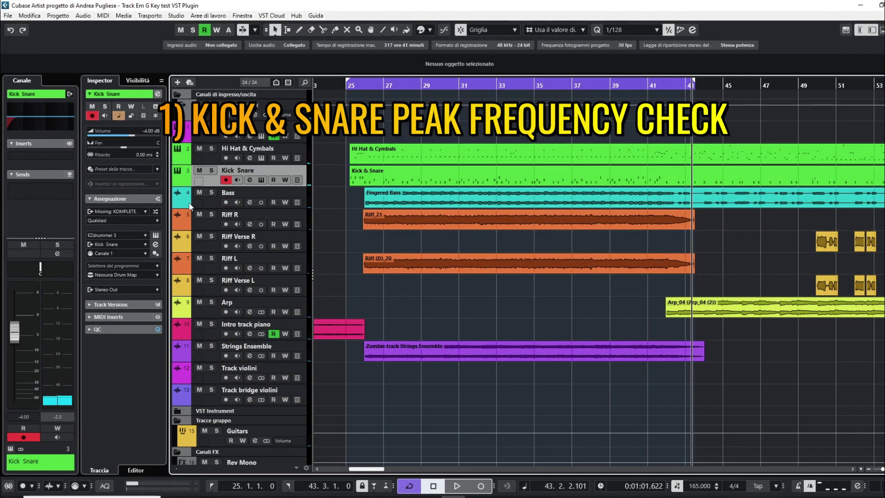
Step: Play the loop and examine the Kick Snare channel's equalizer spectrum for the kick and snare peak frequencies
left_click(158, 95)
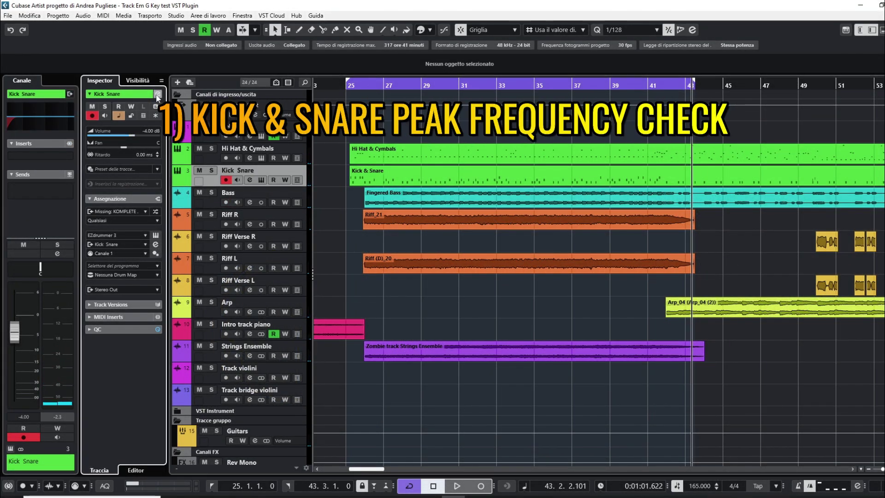
key("space")
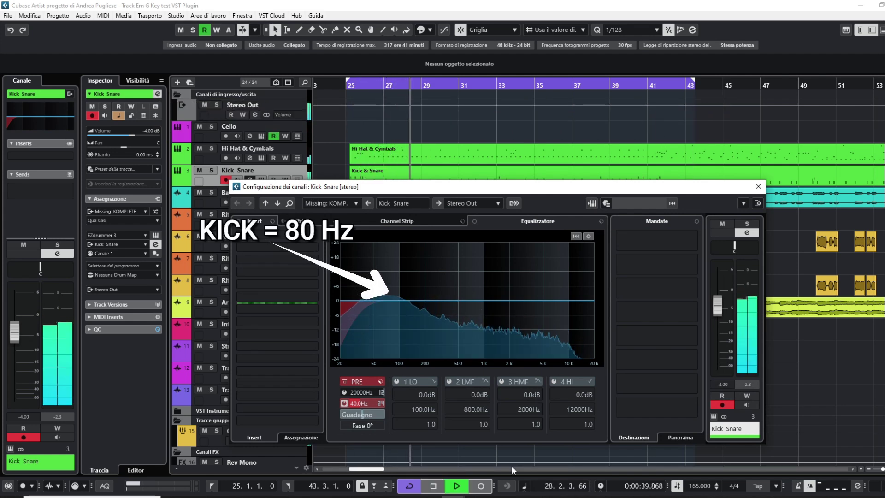
mouse_move(395, 314)
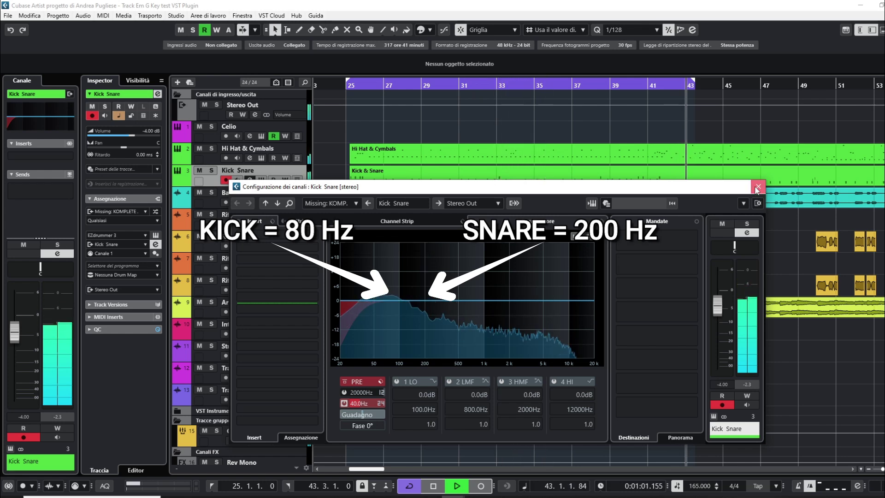
left_click(756, 188)
Step: Examine the Bass channel's equalizer spectrum during playback
left_click(186, 205)
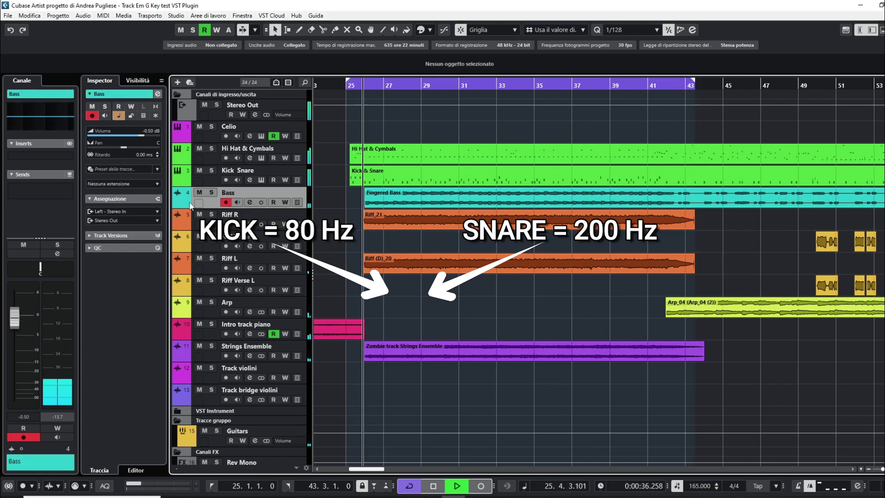
left_click(158, 94)
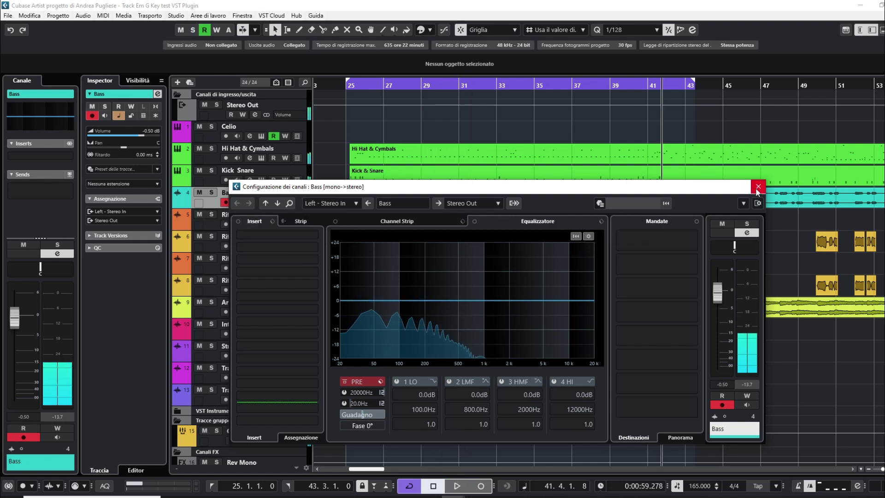
left_click(757, 187)
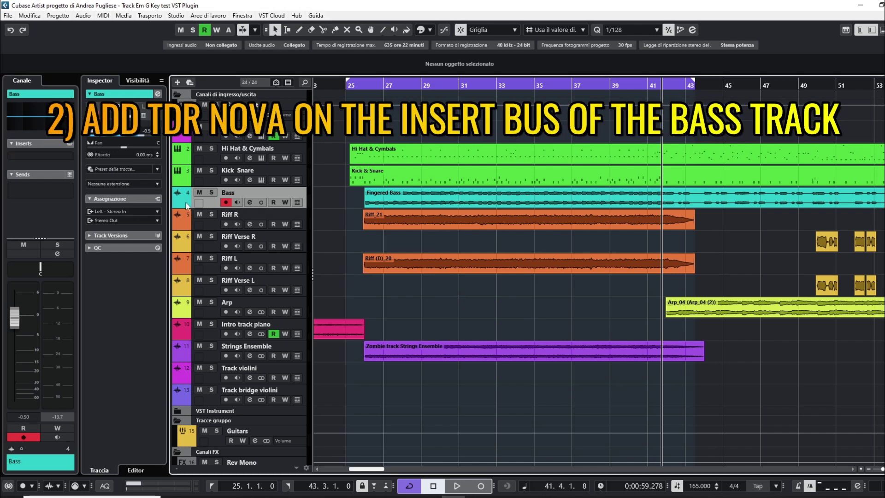
Step: Insert the TDR Nova equalizer on the Bass track, activate its side-chain input and set it to Ext SC
left_click(50, 154)
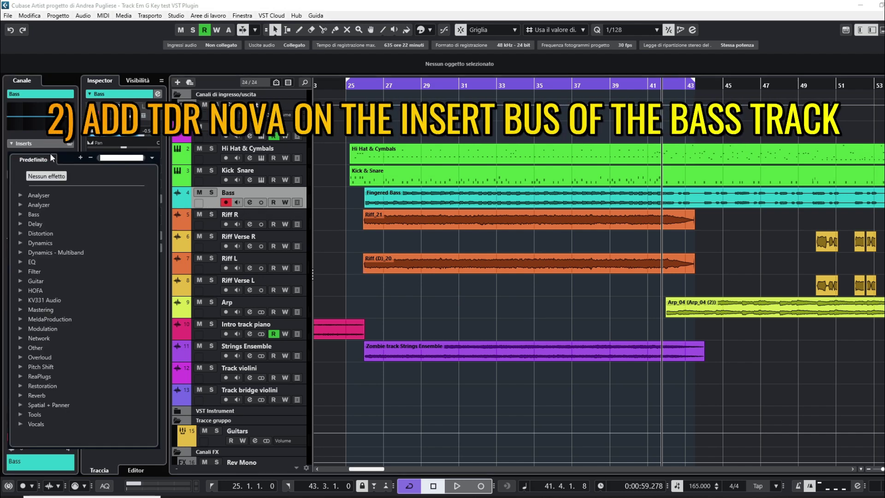
left_click(20, 261)
left_click(50, 357)
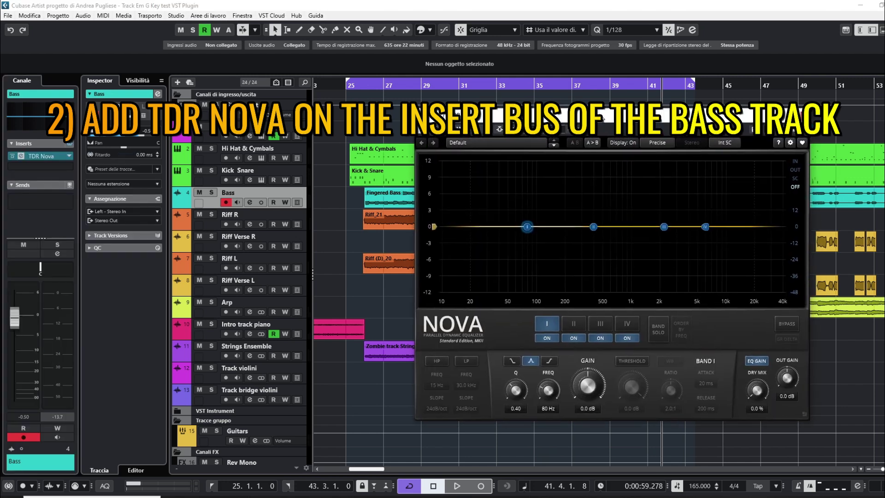
left_click(497, 133)
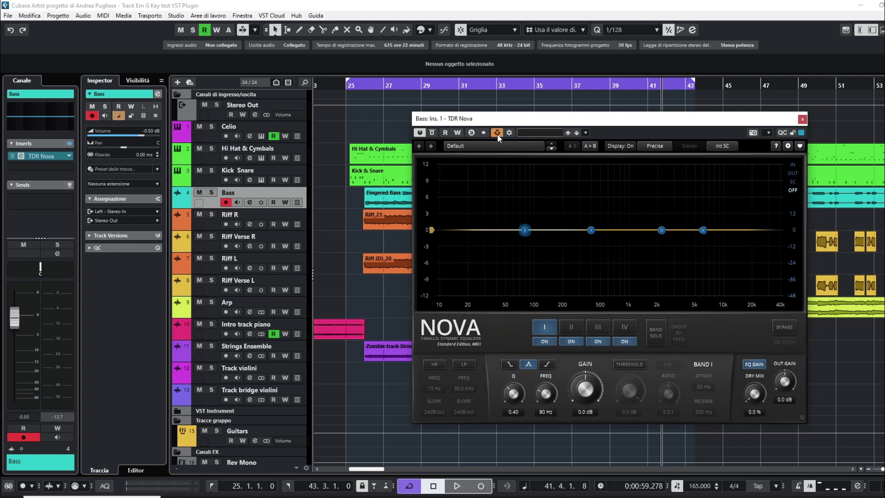
left_click(719, 146)
Step: Route an active send from the Kick Snare track to the Bass TDR Nova side-chain and check the side-chain assignment
left_click(188, 183)
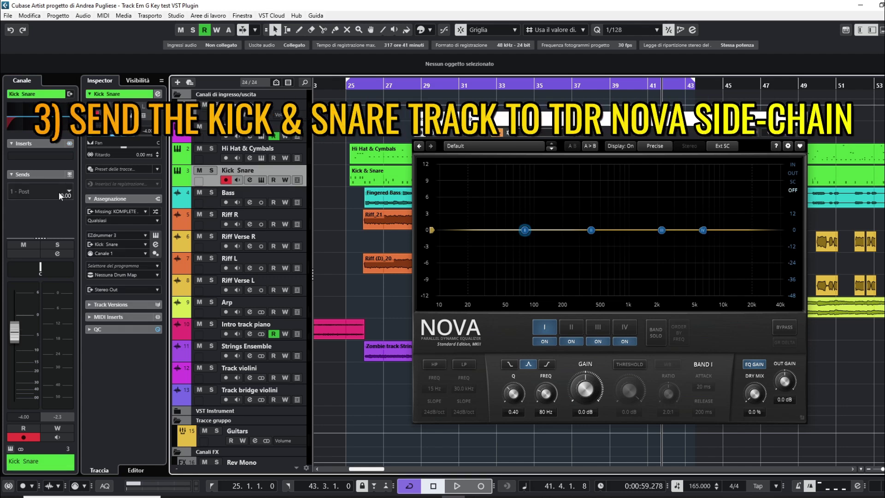
left_click(59, 196)
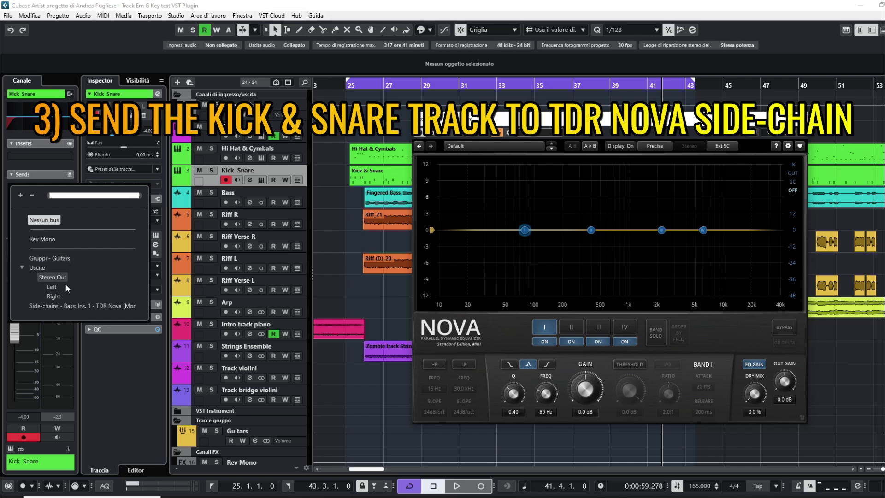
left_click(72, 307)
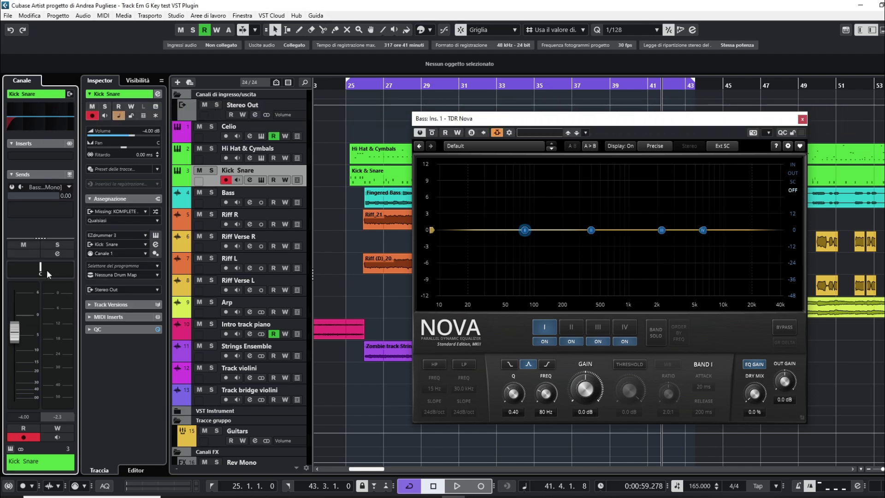
left_click(12, 187)
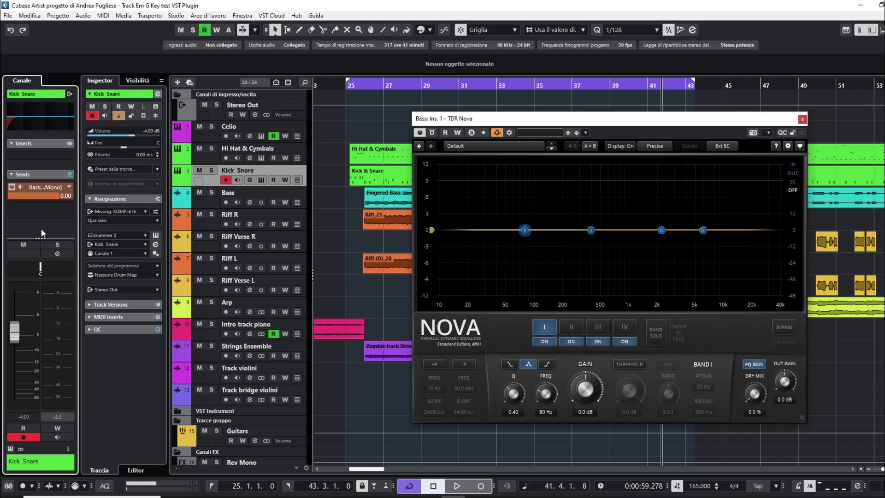
left_click(509, 133)
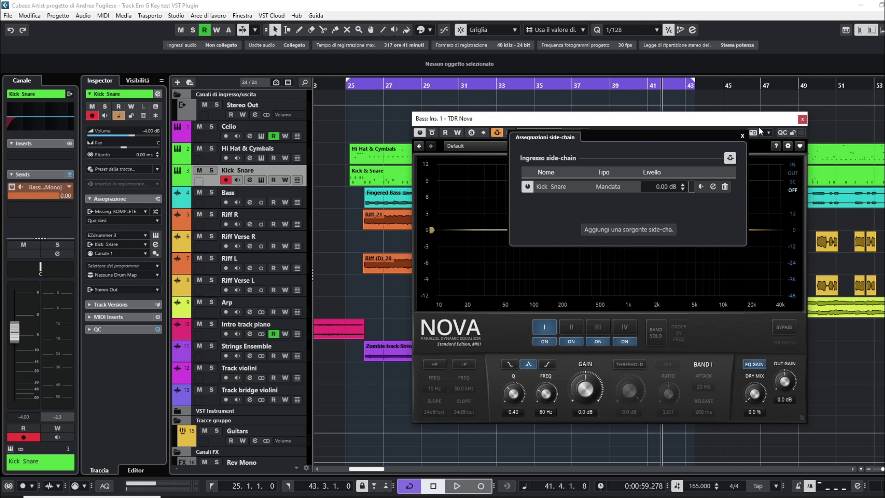
left_click(742, 134)
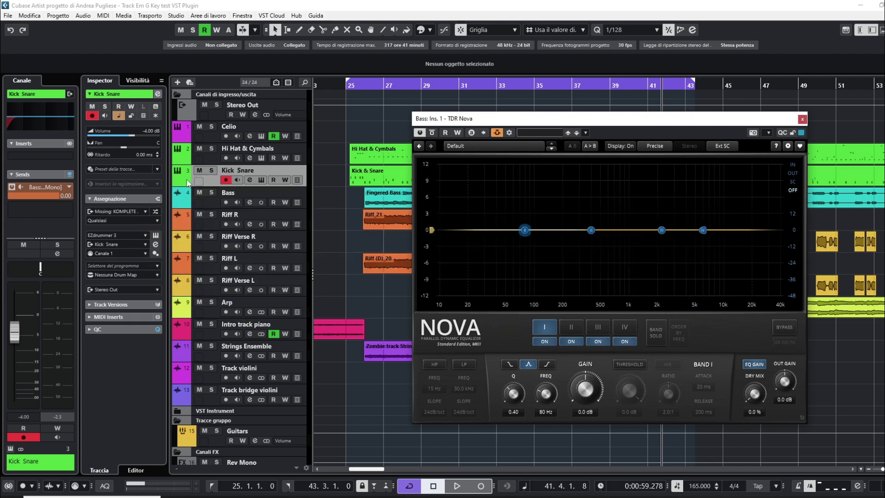
Step: Keep TDR Nova's band I at 80 Hz for the kick and turn off bands III and IV
left_click(597, 87)
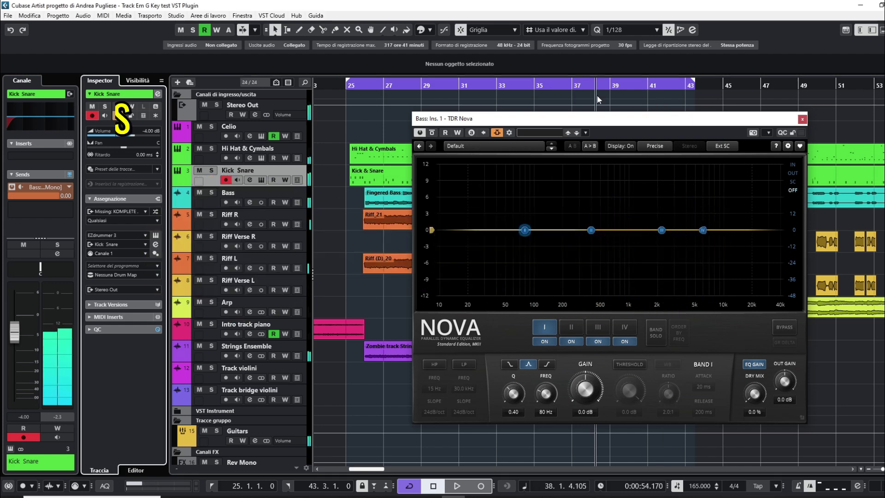
left_click(542, 411)
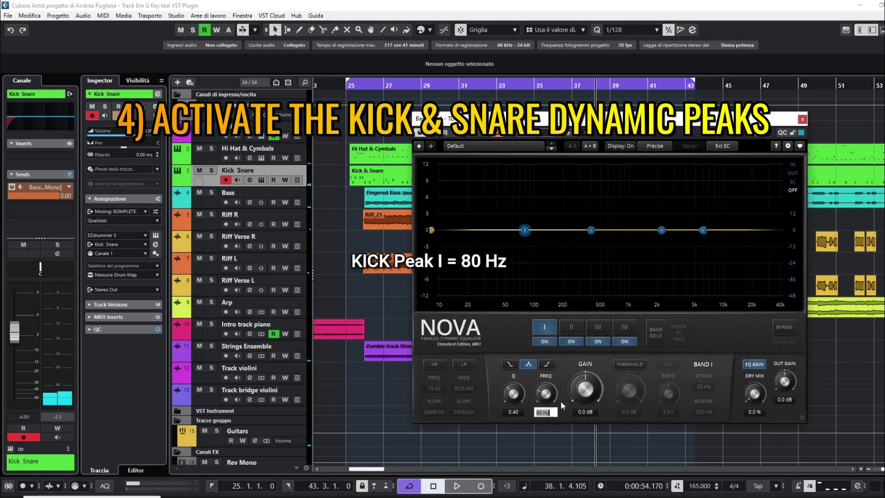
left_click(598, 342)
left_click(620, 341)
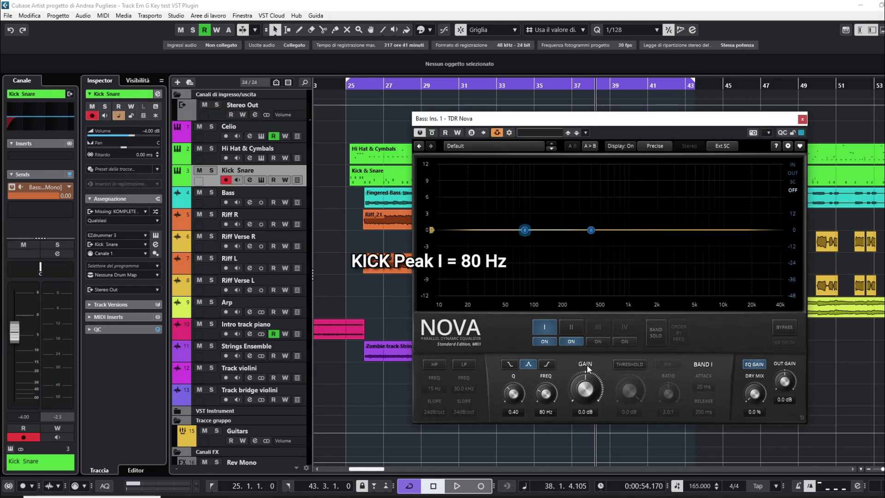
Step: Set TDR Nova's band II frequency to 200 Hz for the snare
left_click(572, 327)
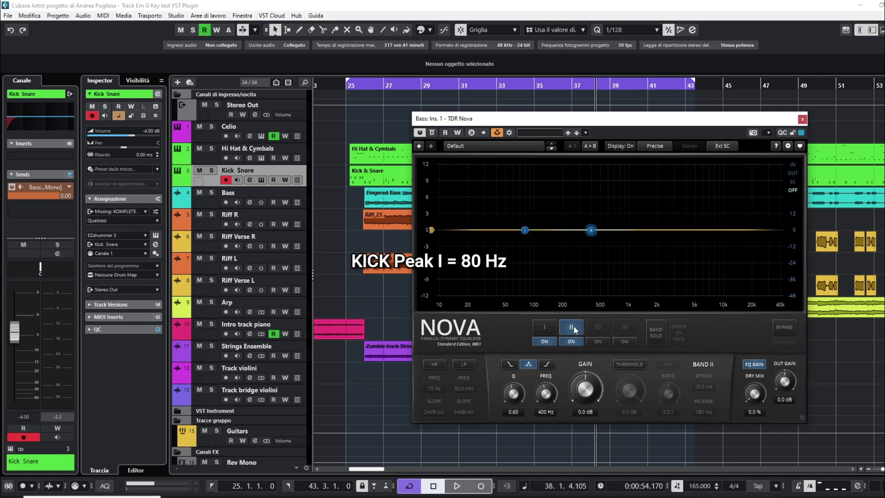
key("space")
double_click(542, 411)
type("2")
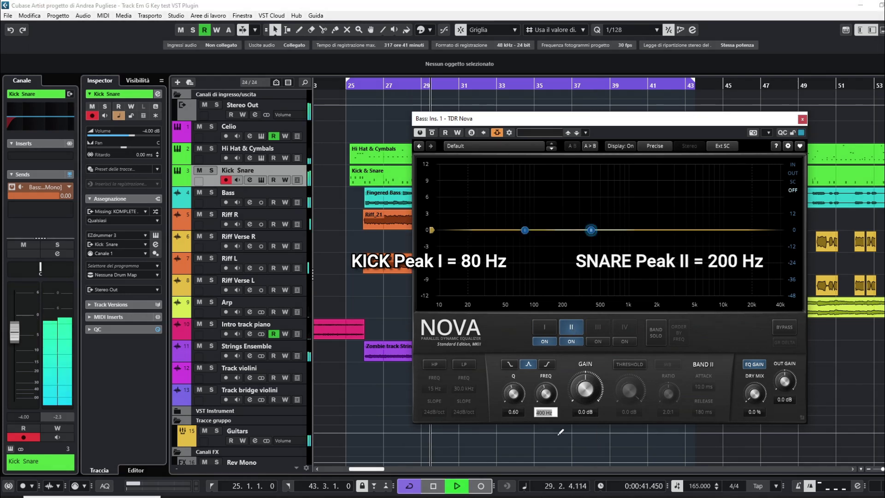
type("00")
key("Return")
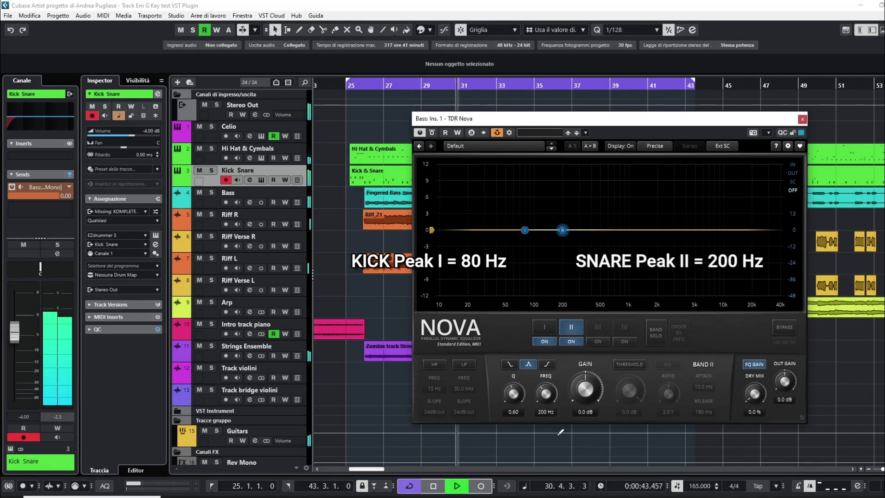
key("space")
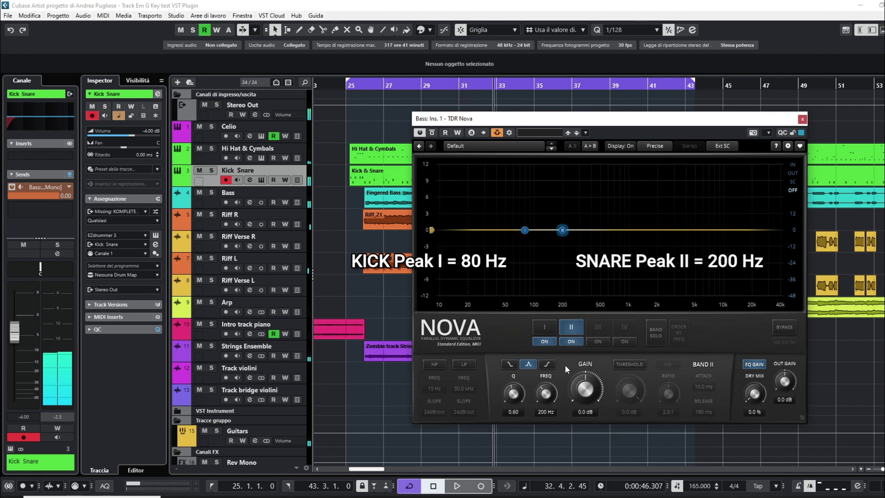
Step: Make band I dynamic with a threshold of -15.5 dB and raise its Q to about 5
left_click(543, 328)
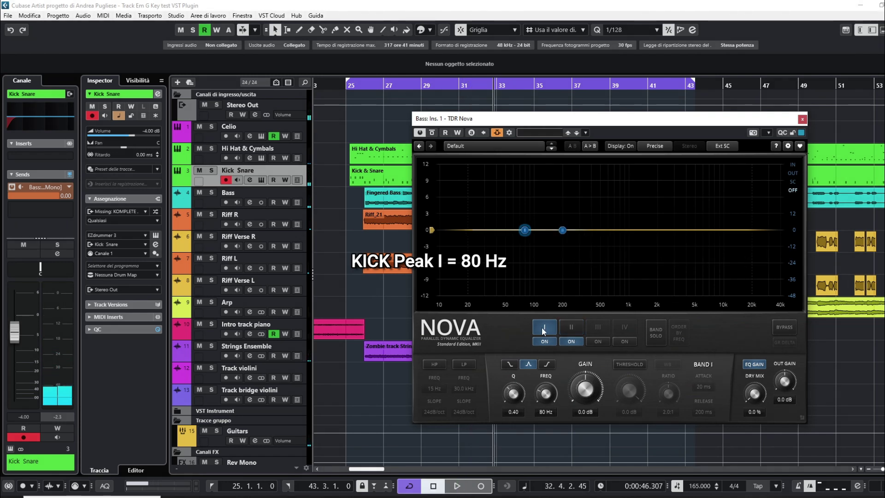
left_click(630, 364)
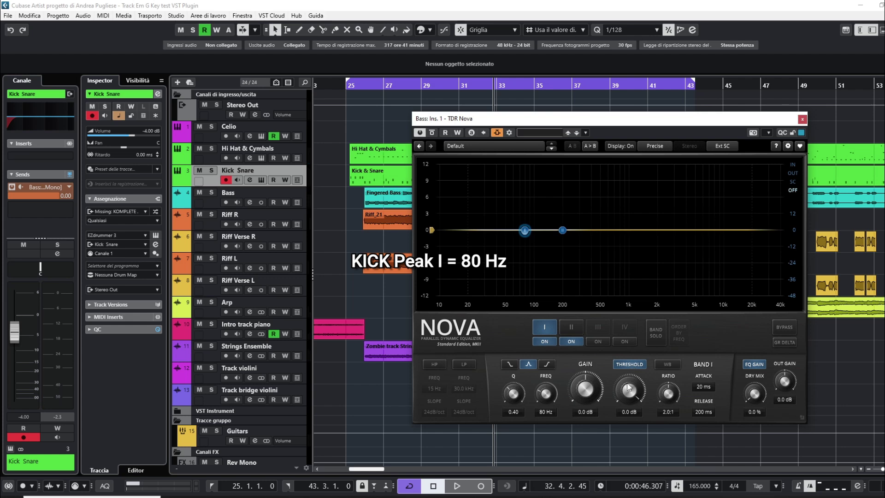
left_click_drag(630, 390, 629, 391)
left_click_drag(623, 388, 624, 419)
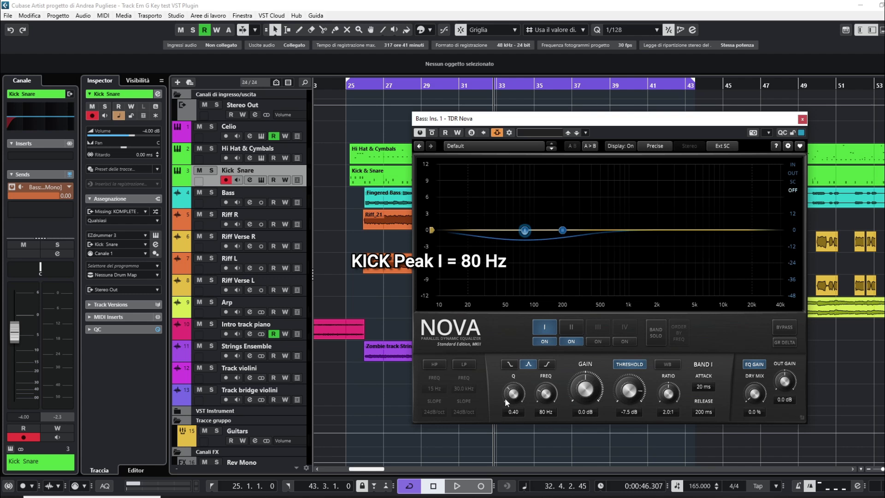
left_click_drag(513, 393, 513, 379)
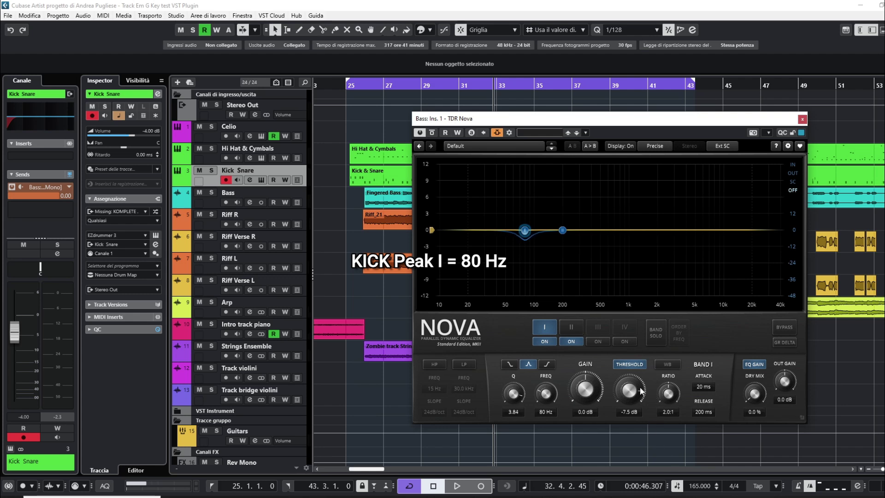
scroll(640, 391, "down", 7)
scroll(641, 391, "down", 1)
scroll(514, 398, "up", 3)
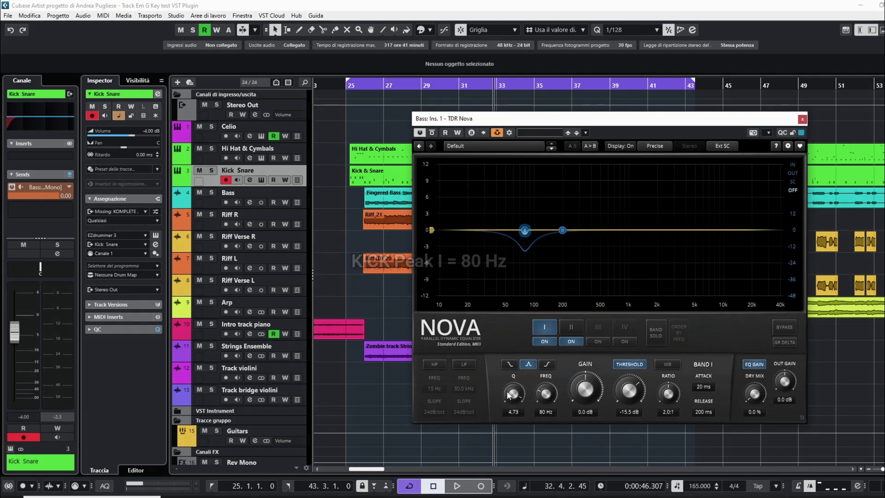
Step: Make band II dynamic with a threshold of -15.0 dB and raise its Q to 5.22
left_click(574, 327)
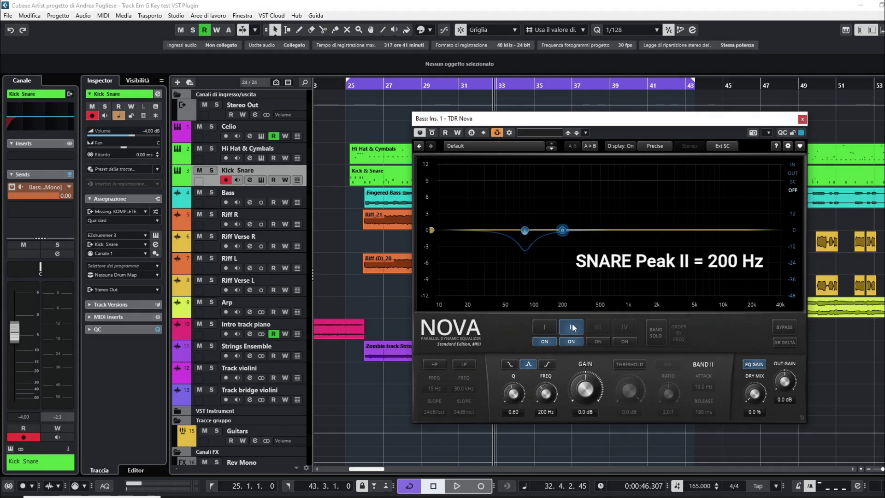
left_click(630, 364)
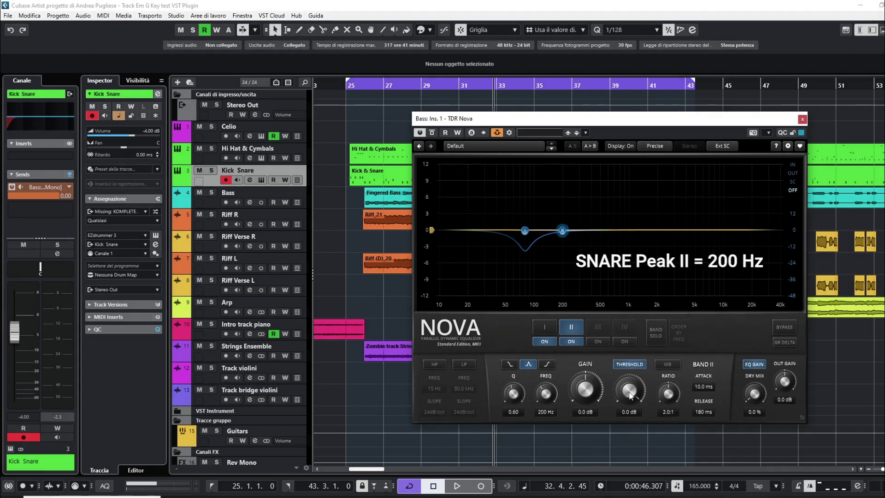
scroll(630, 395, "down", 5)
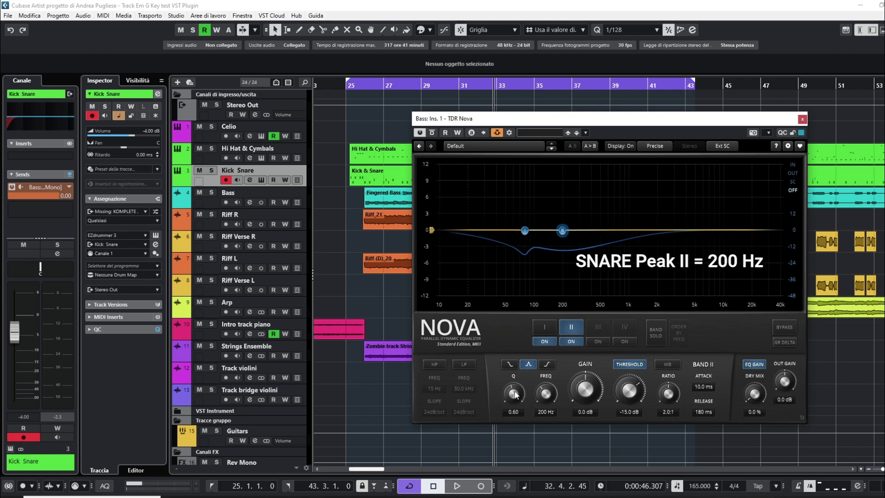
scroll(519, 394, "up", 6)
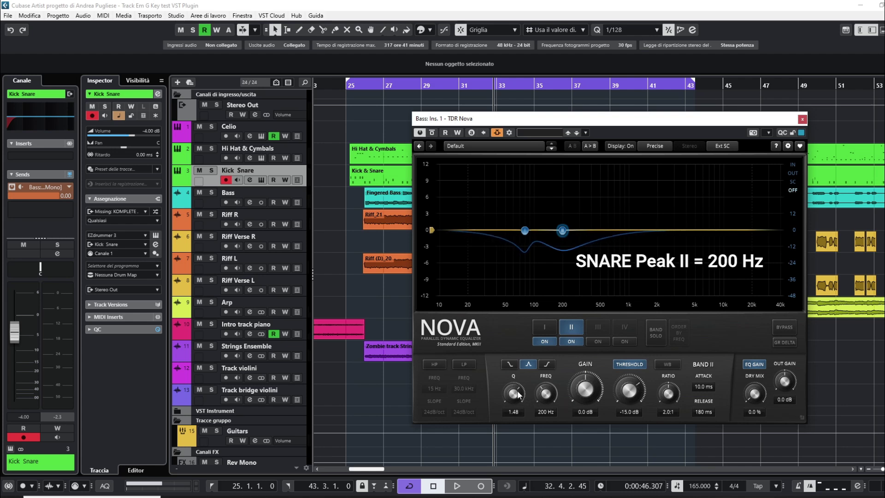
scroll(519, 394, "up", 6)
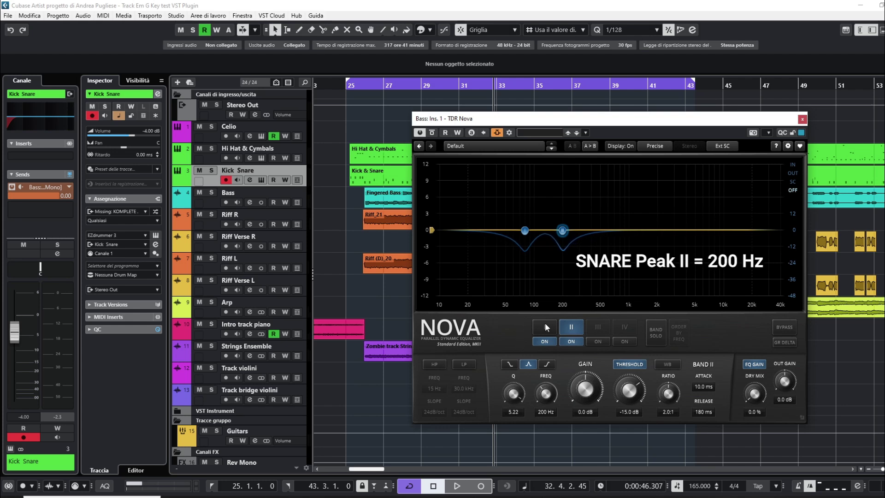
Step: Set TDR Nova's analyzer to the side-chain signal and solo the Hi Hat & Cymbals, Kick Snare and Bass tracks
left_click(544, 326)
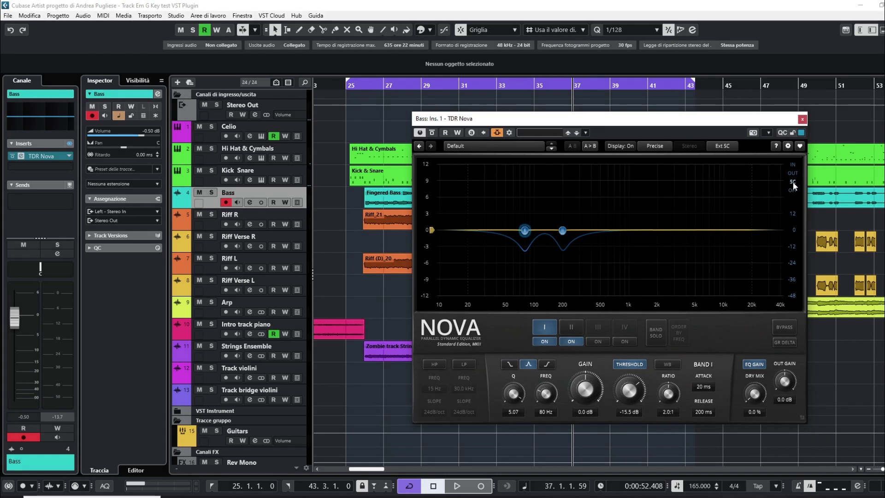
left_click(211, 148)
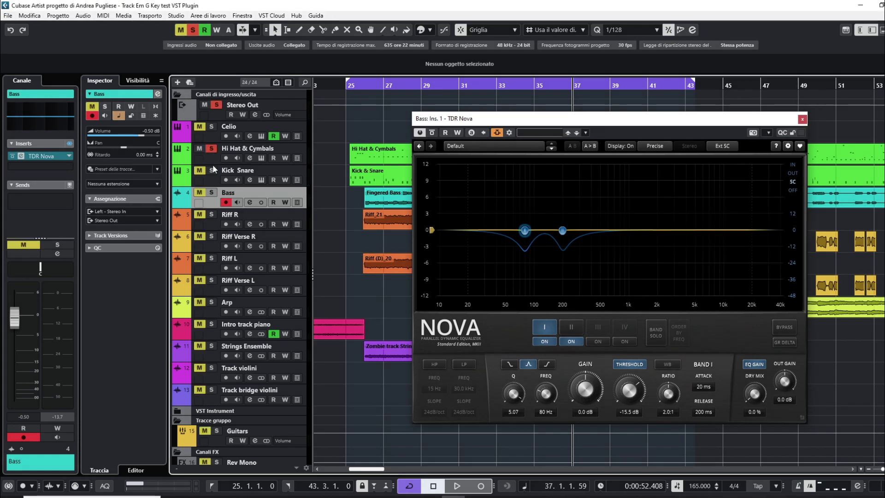
left_click(212, 193)
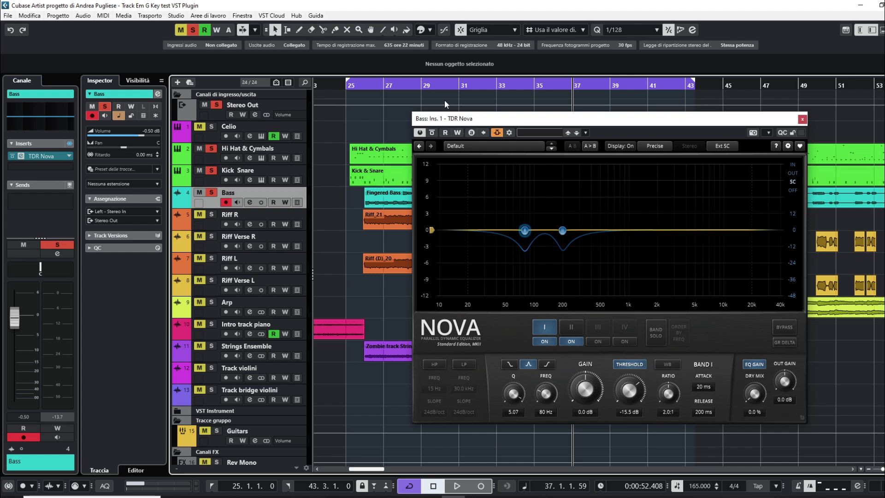
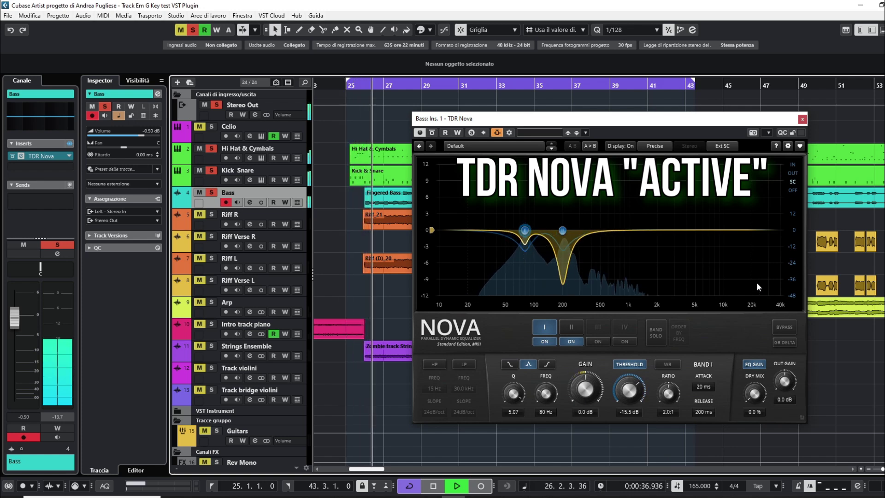
Step: Compare the soloed tracks during playback with TDR Nova bypassed and active, and stop playback
left_click(780, 325)
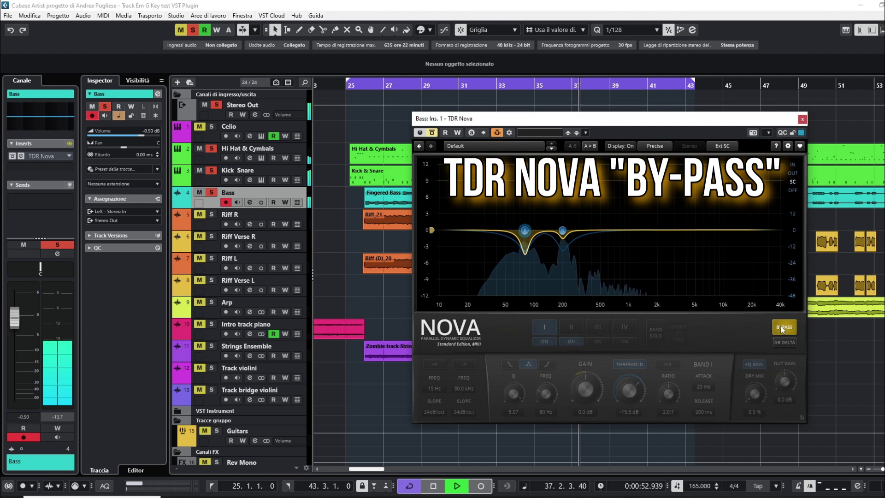
left_click(781, 327)
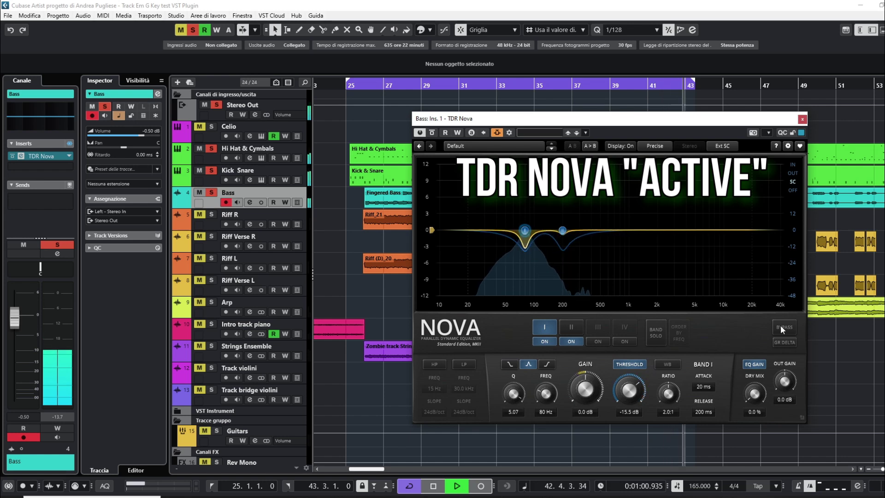
key("space")
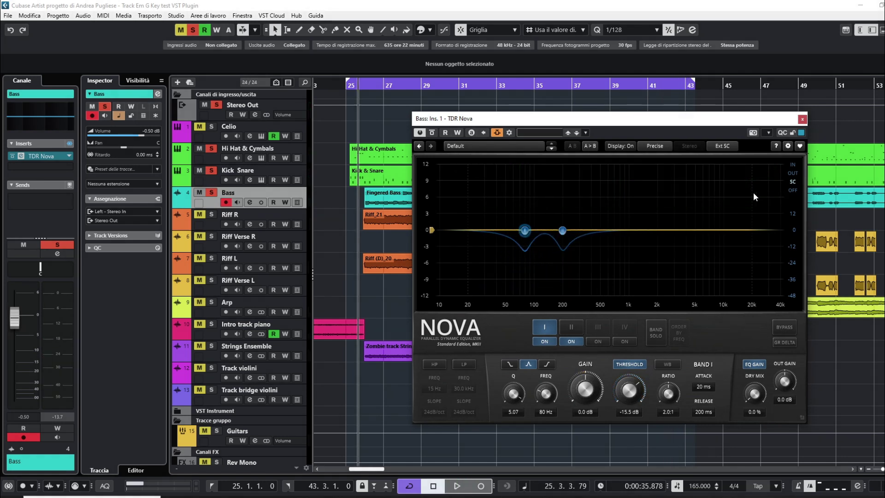
Step: Clear all track solos and compare the full mix from just before bar 25 with TDR Nova bypassed and active, stopping playback at the end
left_click(786, 326)
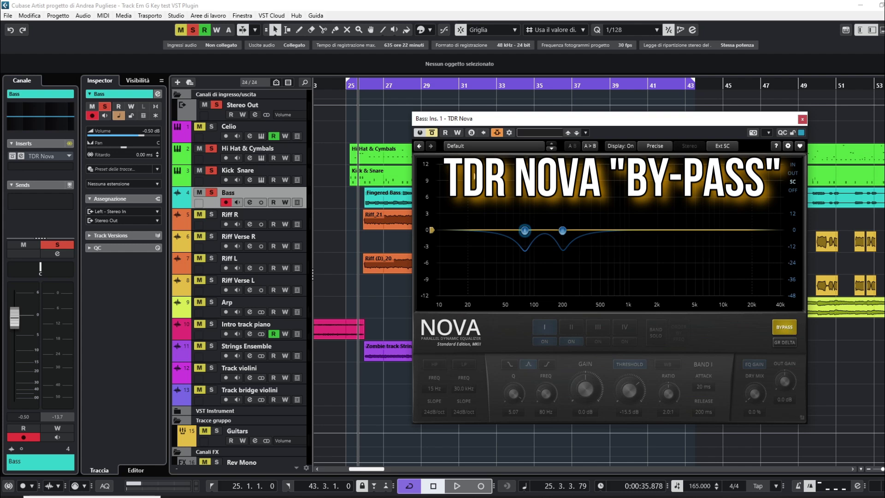
left_click(338, 85)
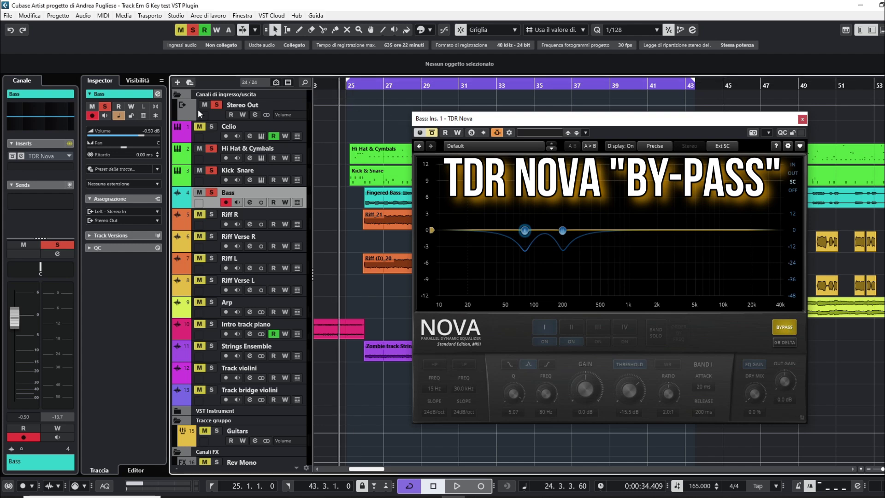
left_click(215, 104)
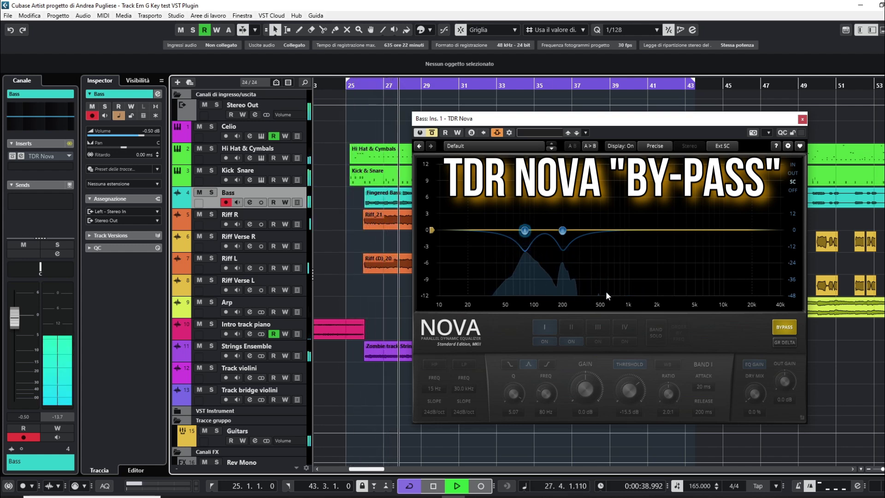
left_click(784, 327)
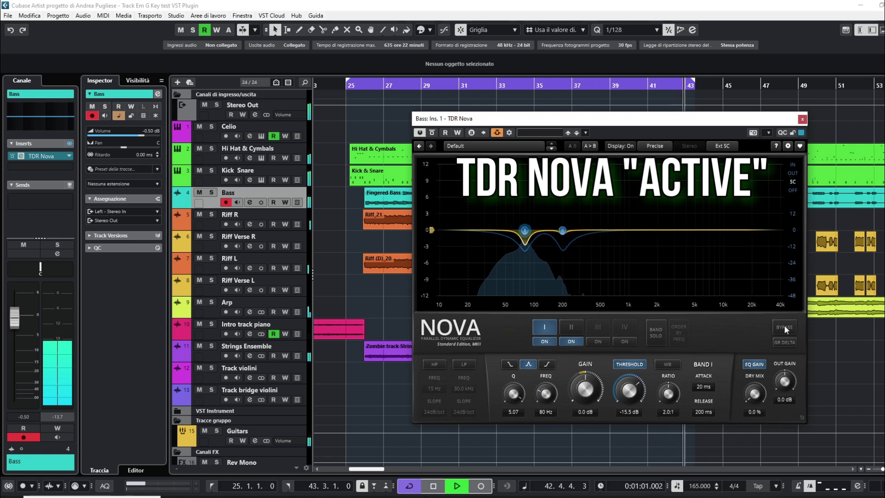
key("space")
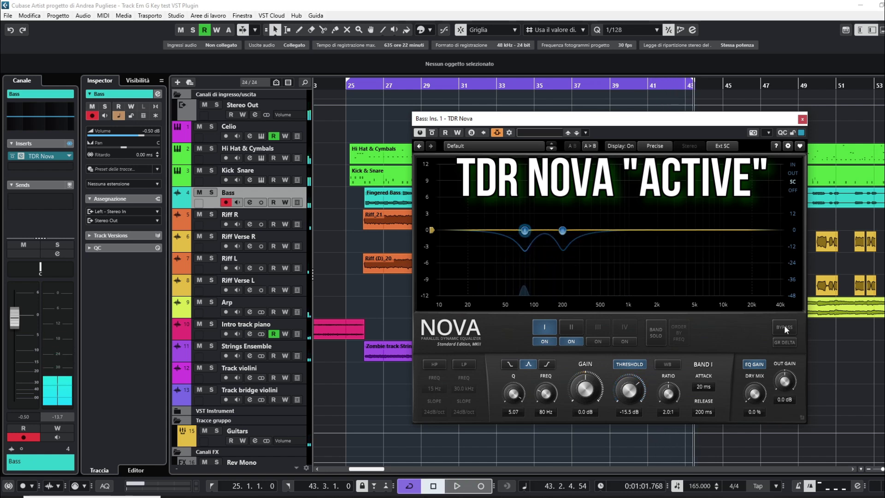